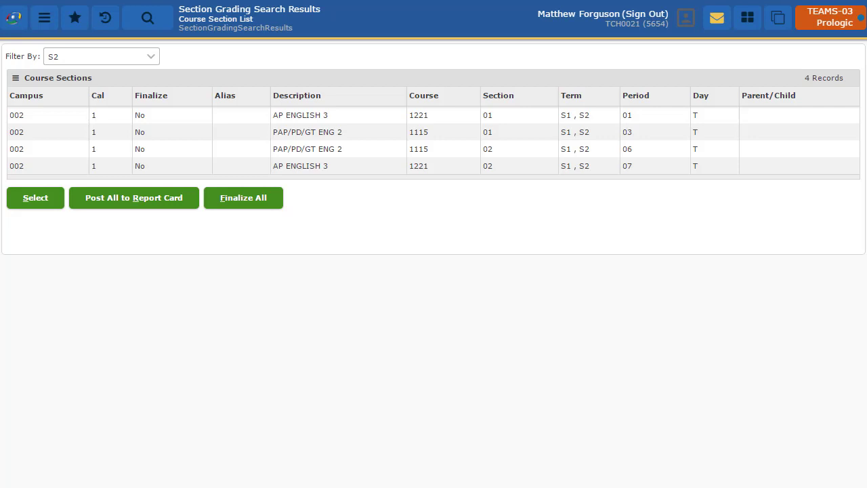
pyautogui.click(151, 57)
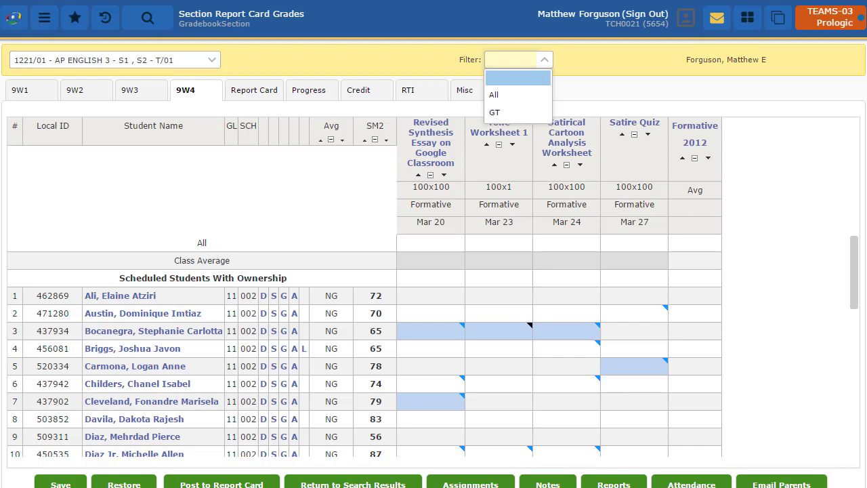
pyautogui.click(212, 59)
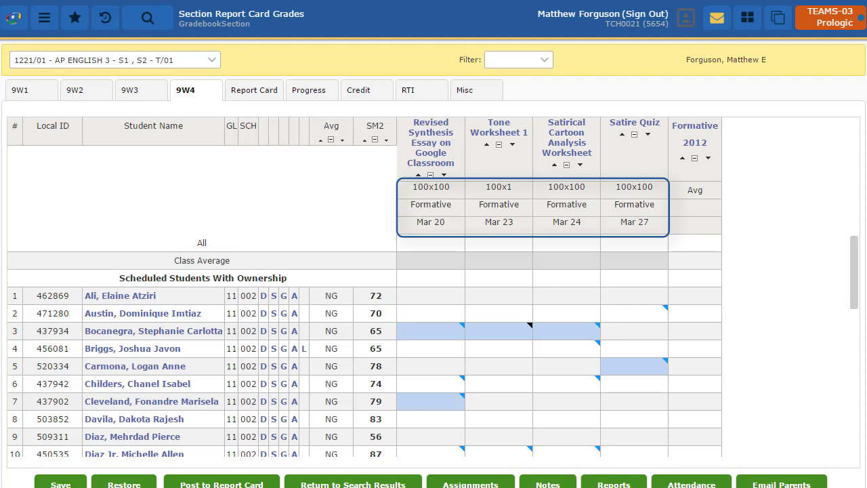
# Enter a grade of 95 on Revised Synthesis Essay on Google Classroom for the fourth student.
pyautogui.click(431, 349)
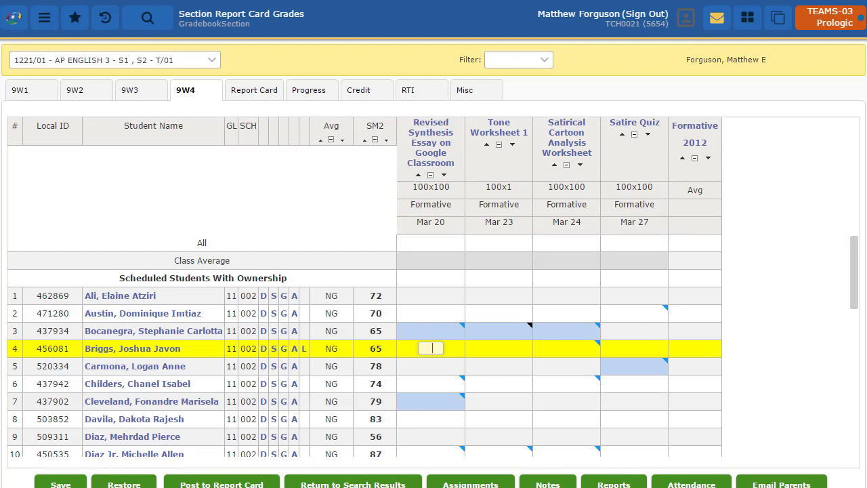
pyautogui.write('95')
pyautogui.press('Return')
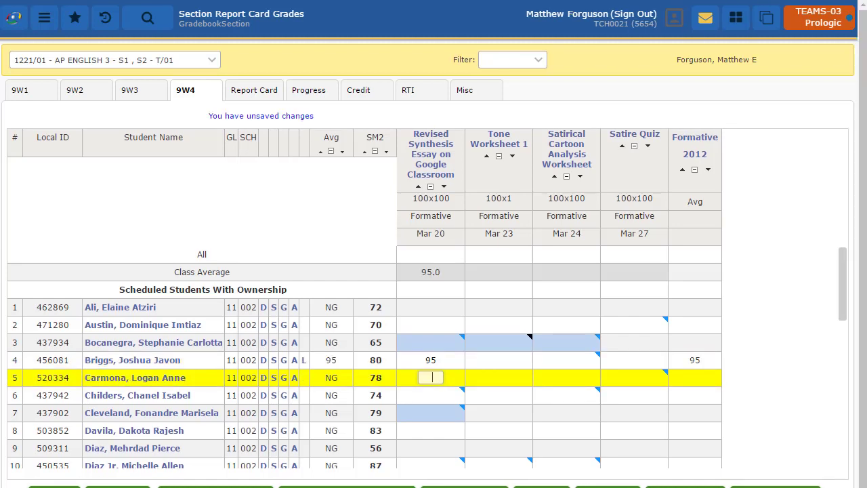
pyautogui.press('Tab')
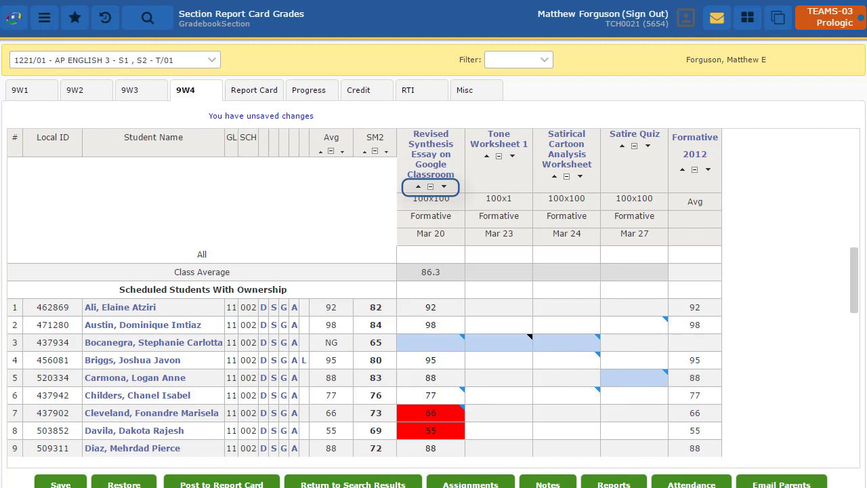
# Fill a grade of 100 for all students on Tone Worksheet 1.
pyautogui.click(499, 254)
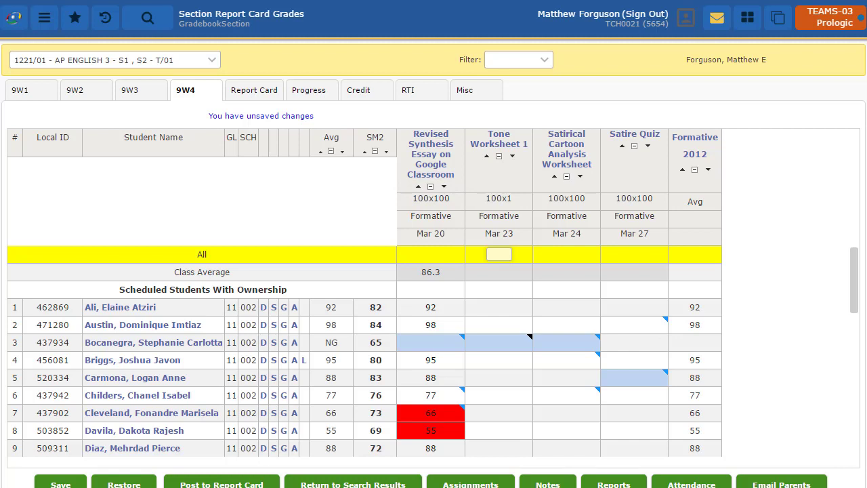
pyautogui.write('100')
pyautogui.press('Return')
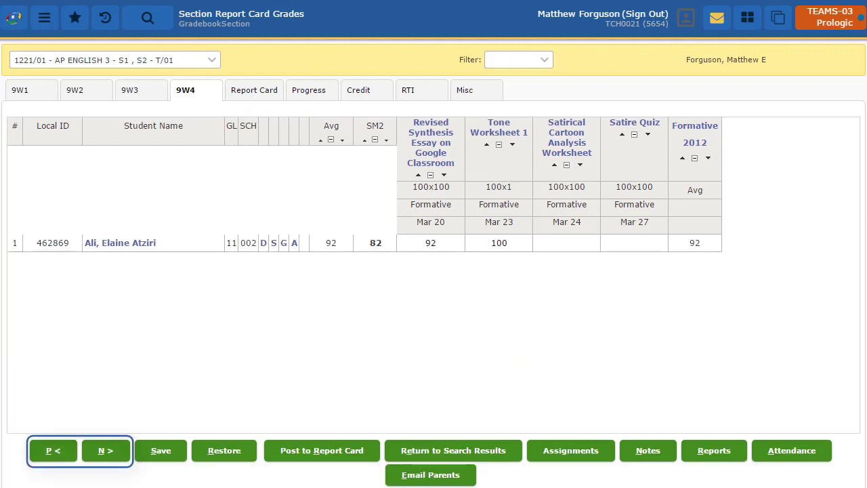
# Browse forward to the second student's grades and back to the first student in the single-student view.
pyautogui.hotkey('alt', 'n')
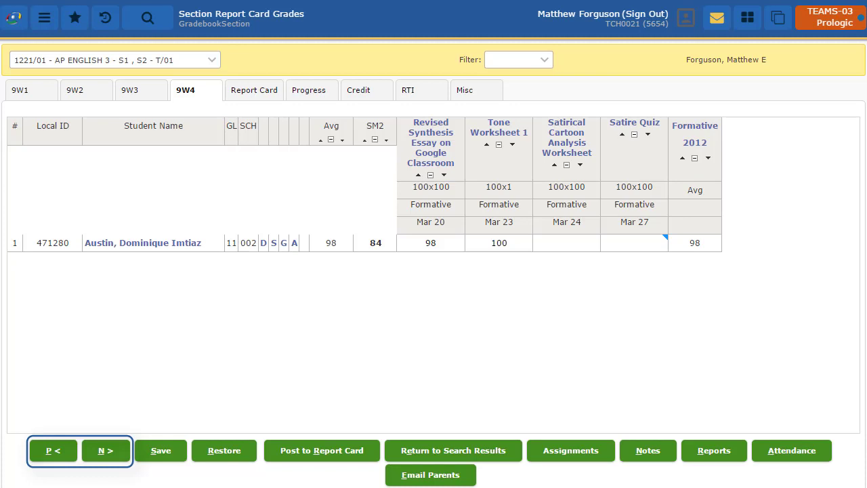
pyautogui.hotkey('alt', 'p')
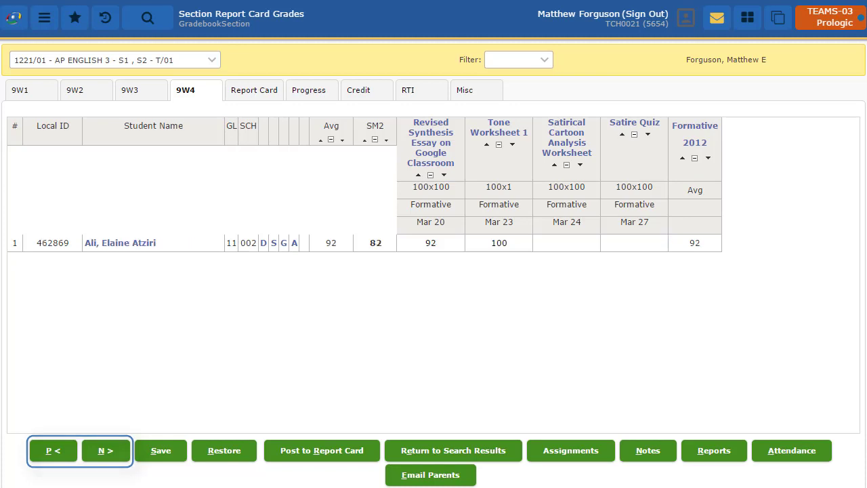
pyautogui.hotkey('alt', 'p')
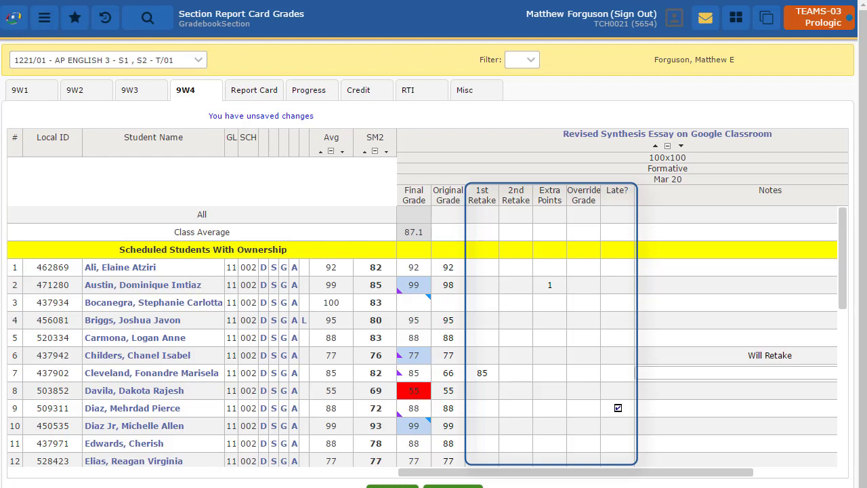
# Clear the private setting on the sixth student's "Will Retake" note for Revised Synthesis Essay on Google Classroom.
pyautogui.hscroll(3, 616, 325)
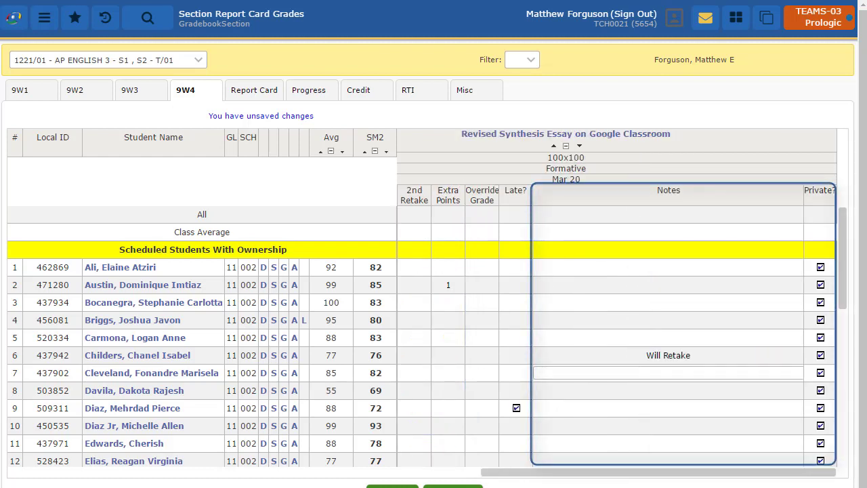
pyautogui.click(821, 355)
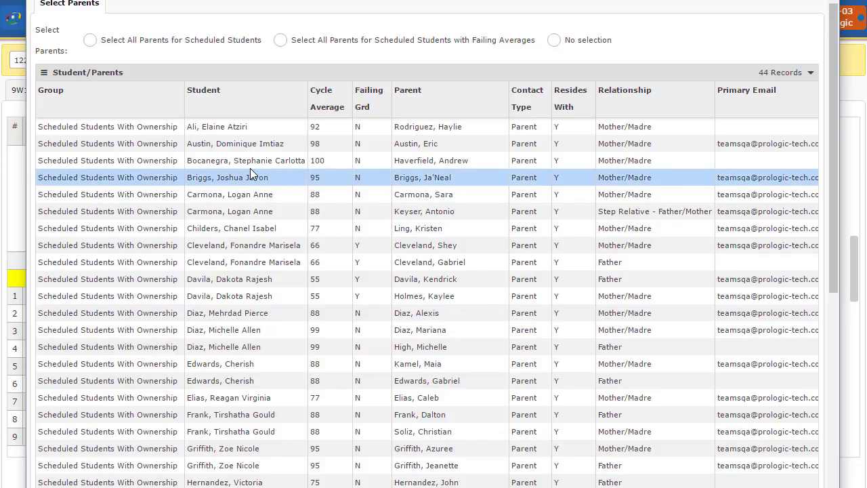
# Select individual parents as email recipients and send them the "Dear Parents" message with No Report included.
pyautogui.click(250, 166)
pyautogui.click(251, 195)
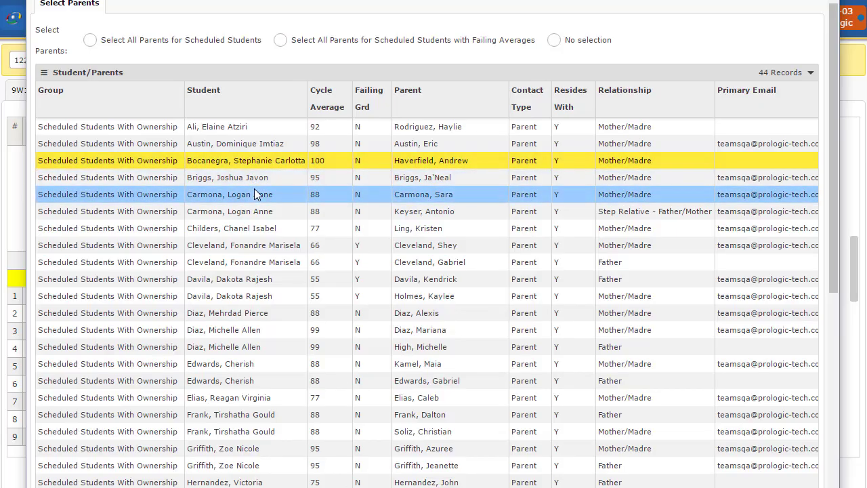
pyautogui.click(248, 228)
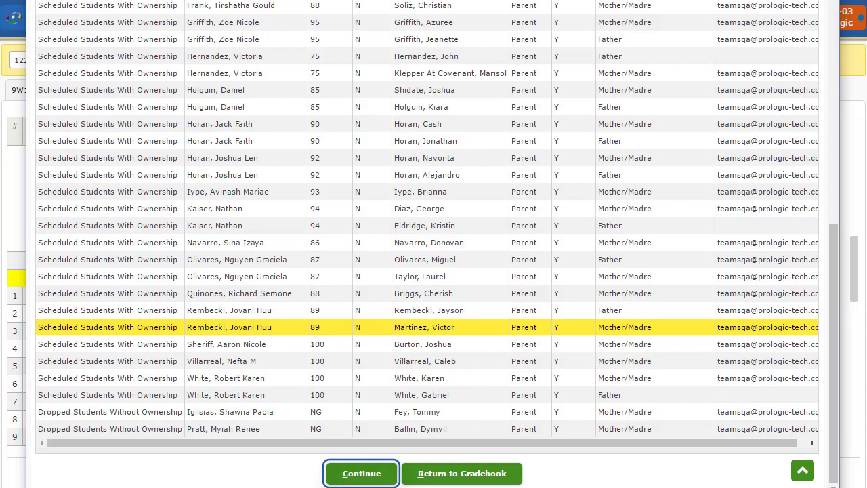
pyautogui.press('Return')
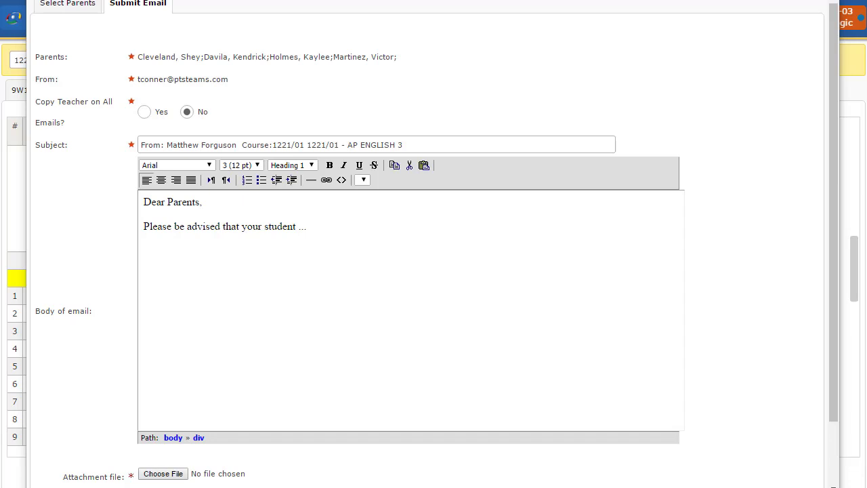
pyautogui.scroll(-1, 434, 271)
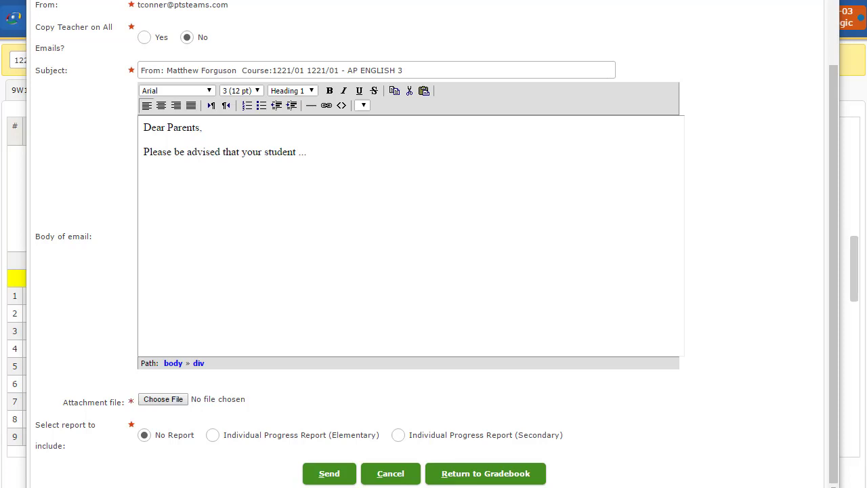
pyautogui.click(330, 473)
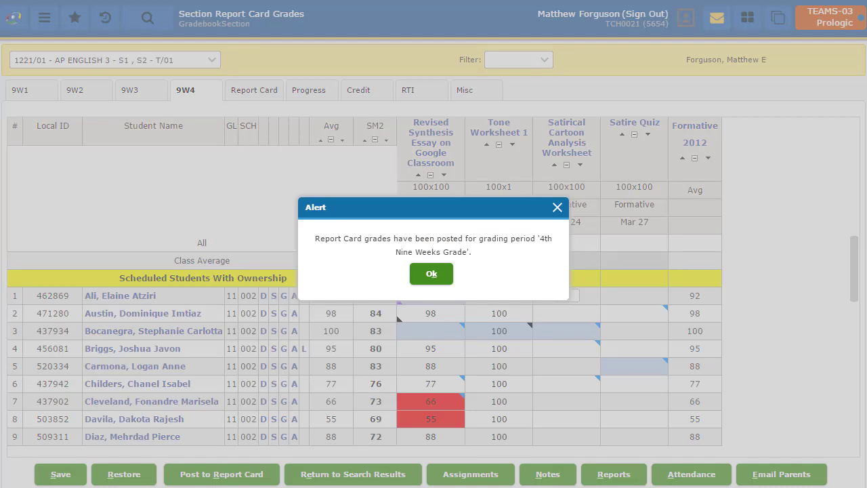
# Dismiss the alert about posted report card grades and filter the Report Card grid to Show Comments.
pyautogui.press('Return')
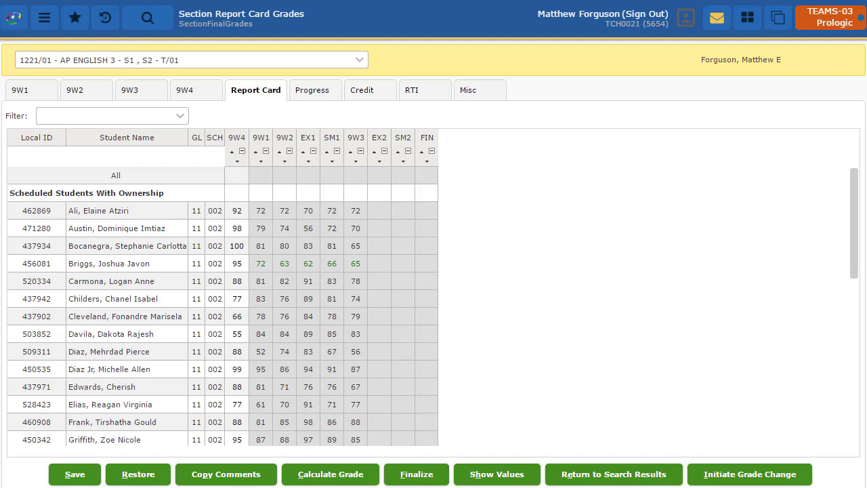
pyautogui.click(105, 116)
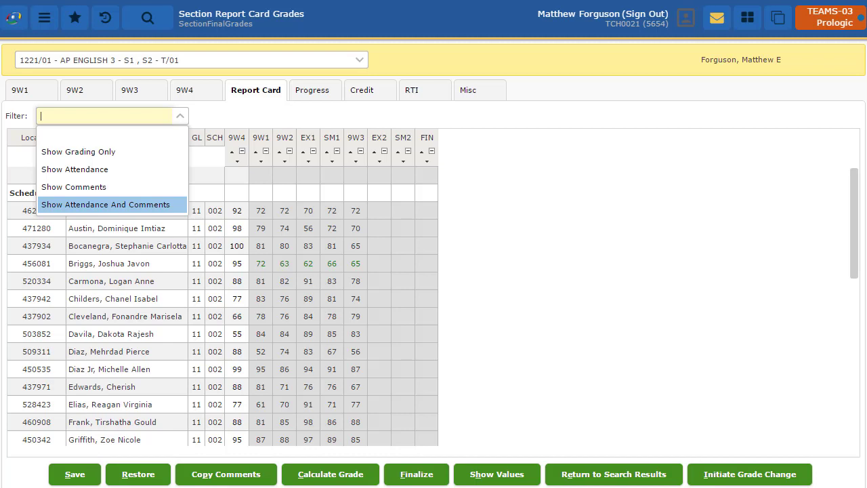
pyautogui.press('Up')
pyautogui.press('Return')
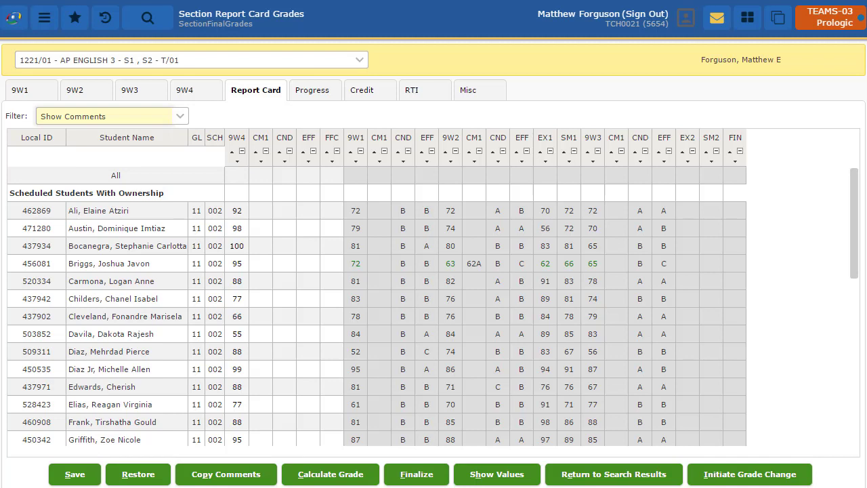
# Enter conduct grade A for the second student and the comment "Free Form Comment" for the third student in 9W4.
pyautogui.click(285, 229)
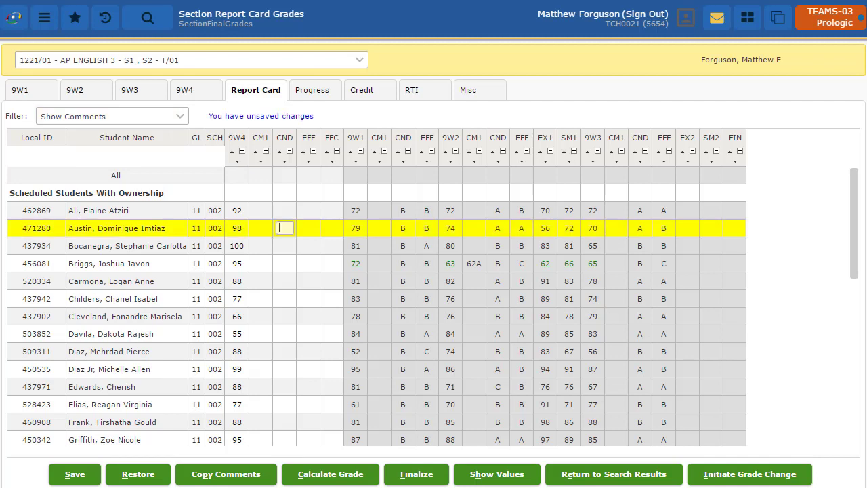
pyautogui.write('A')
pyautogui.press('Return')
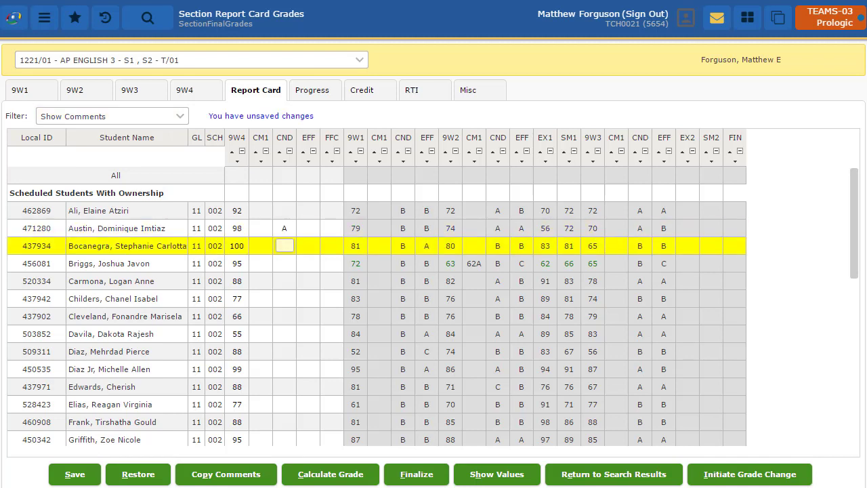
pyautogui.click(284, 228)
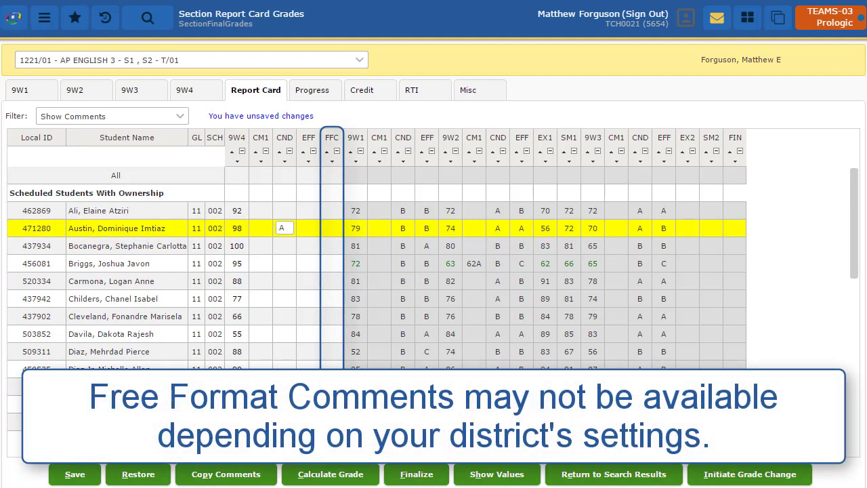
pyautogui.click(332, 246)
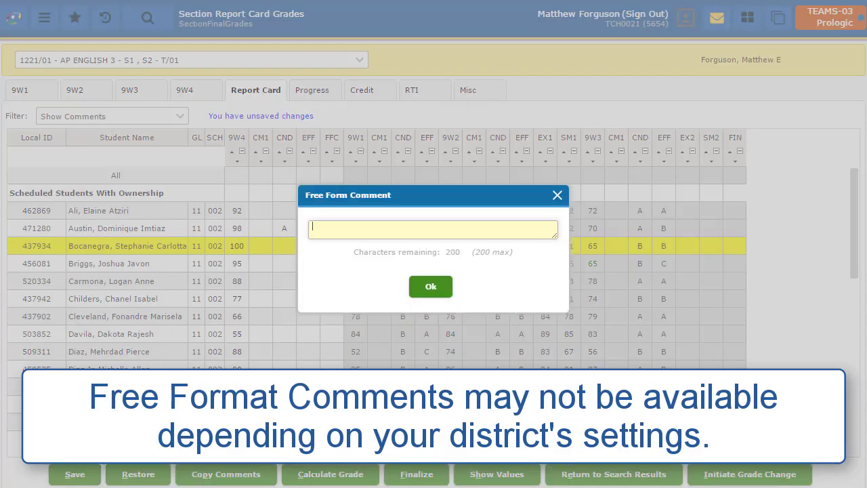
pyautogui.write('Free Form Comment')
# Set the fifth student's 9W4 report card grade to 90.
pyautogui.click(236, 281)
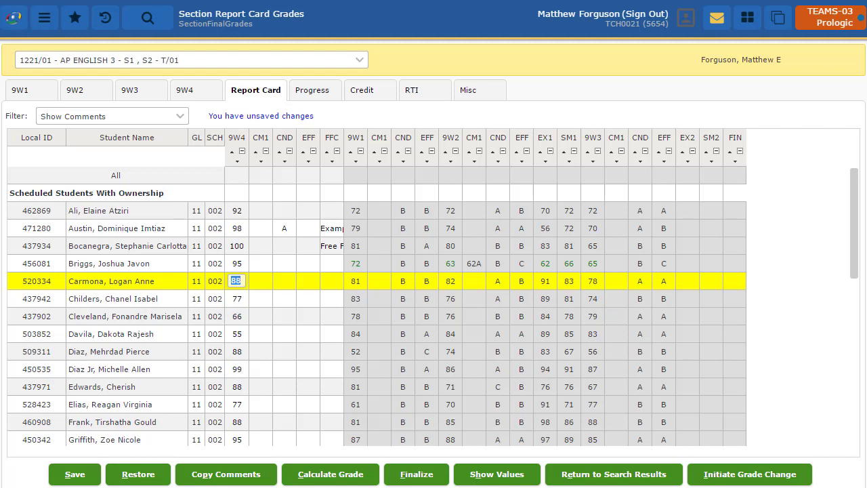
pyautogui.write('90')
pyautogui.press('Return')
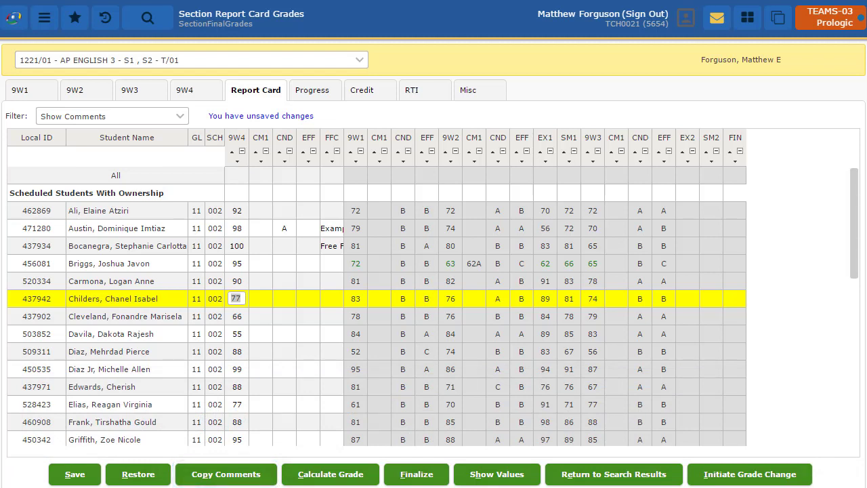
# Copy the comment grades from 4th Nine Weeks Progress 4B to 4th Nine Weeks Grade and try to finalize the section's grades.
pyautogui.hotkey('alt', 'p')
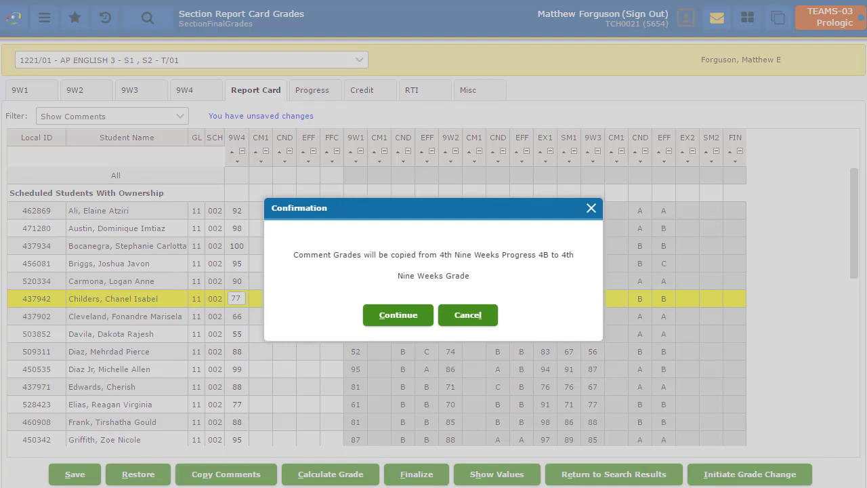
pyautogui.hotkey('alt', 'c')
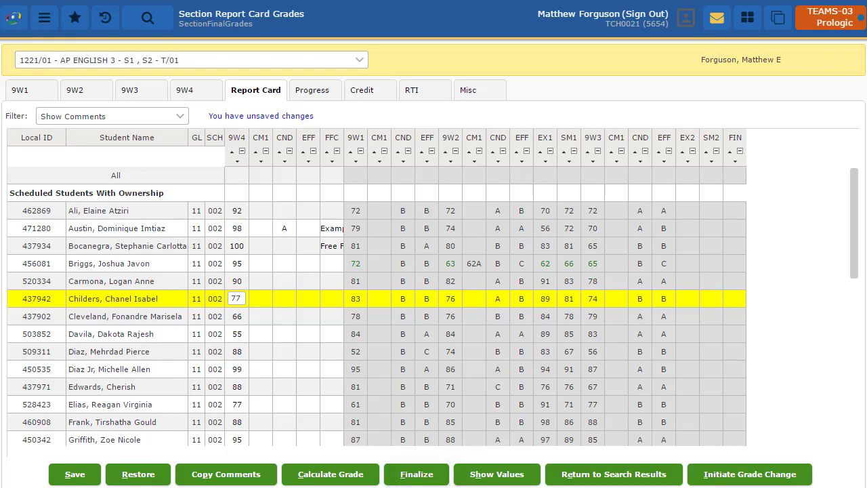
pyautogui.hotkey('alt', 'f')
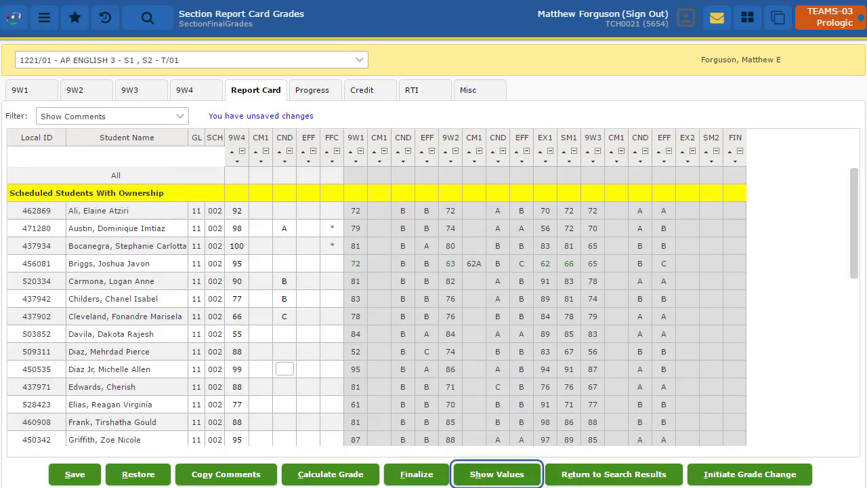
# Examine the descriptions of the valid comment values for the conduct column, and close the list.
pyautogui.press('Return')
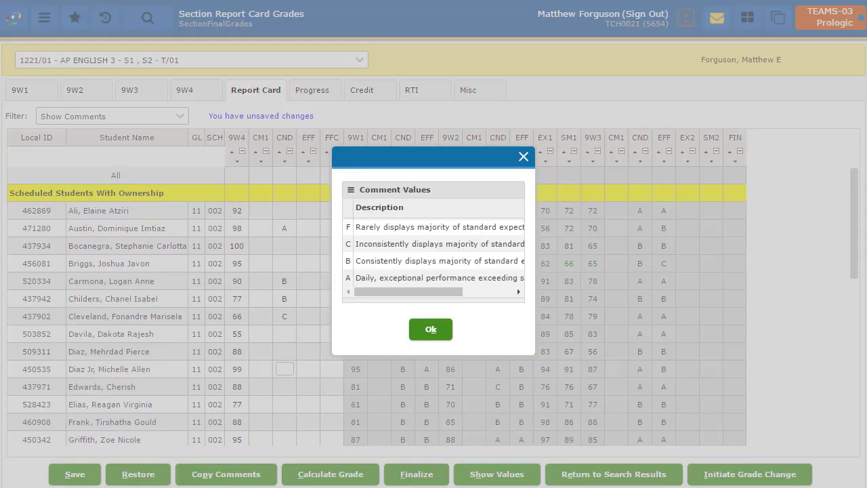
pyautogui.press('Return')
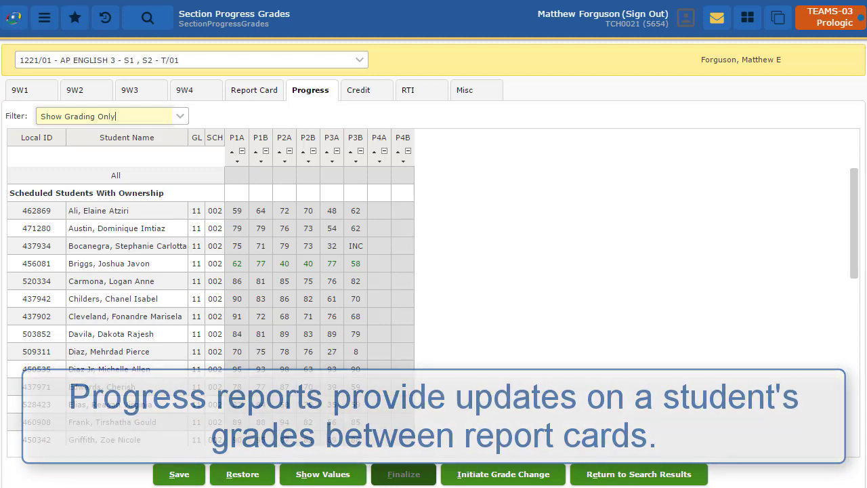
# Check the filter choices for the progress grades and view the section's user-defined sets.
pyautogui.click(181, 116)
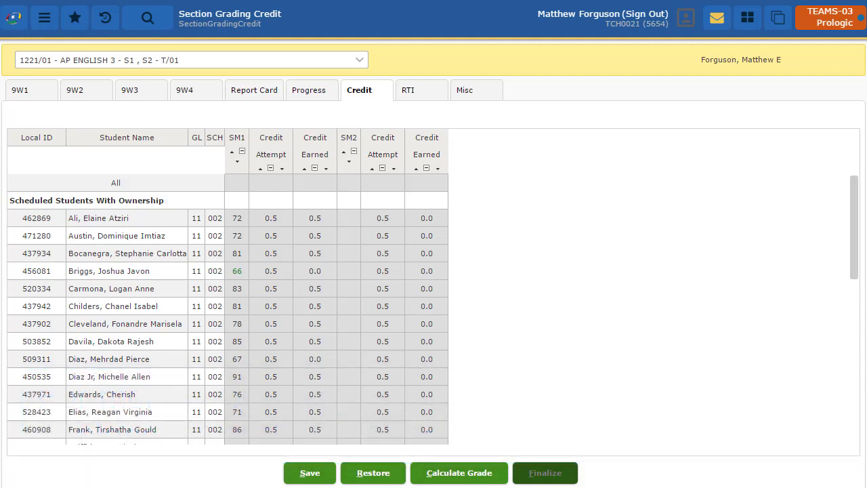
pyautogui.click(477, 90)
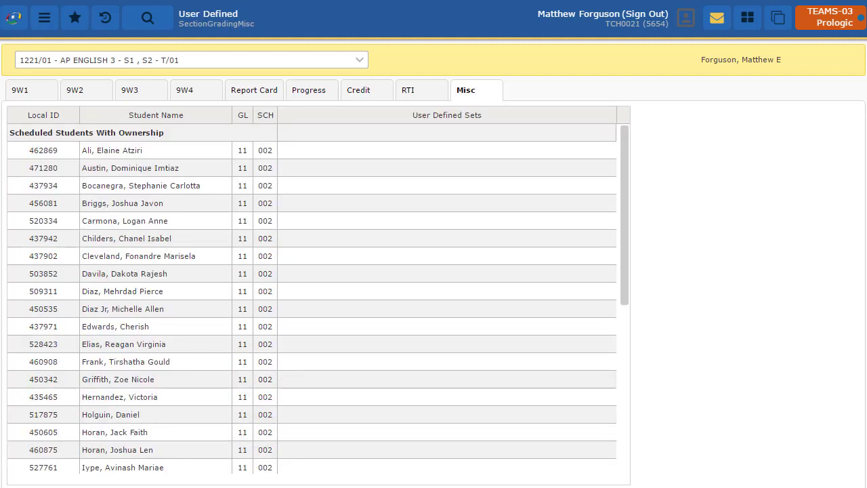